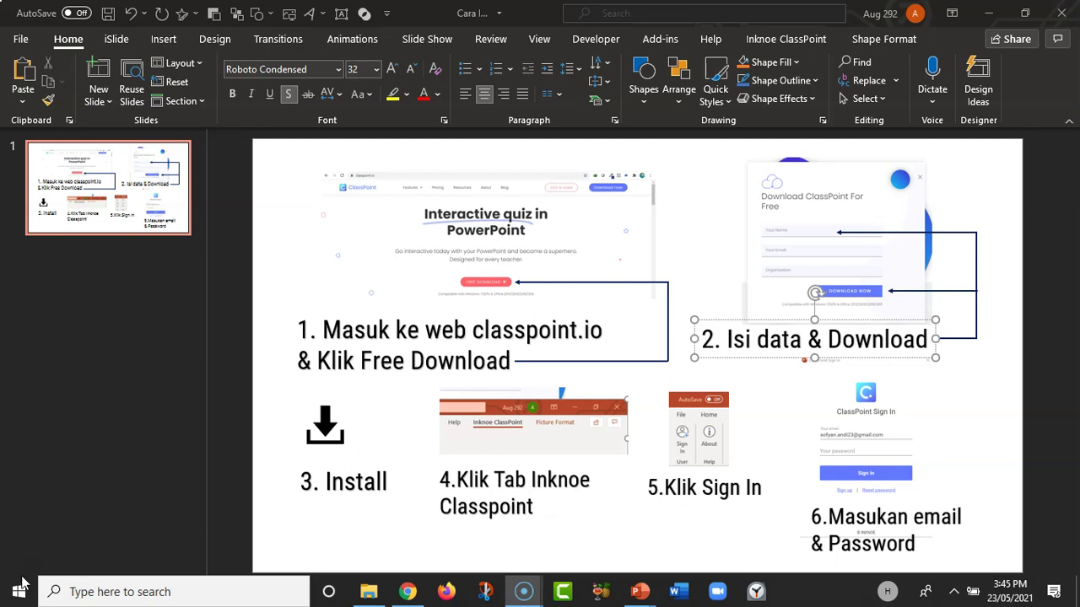
Open PowerPoint Options from the File menu and go to the Add-ins page
left_click(213, 362)
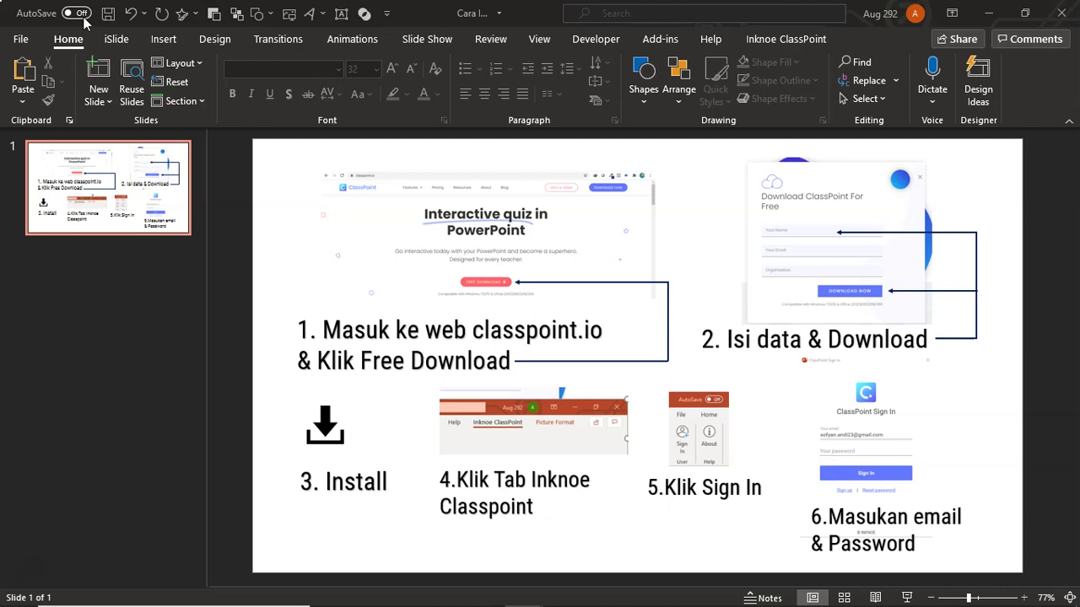
left_click(30, 46)
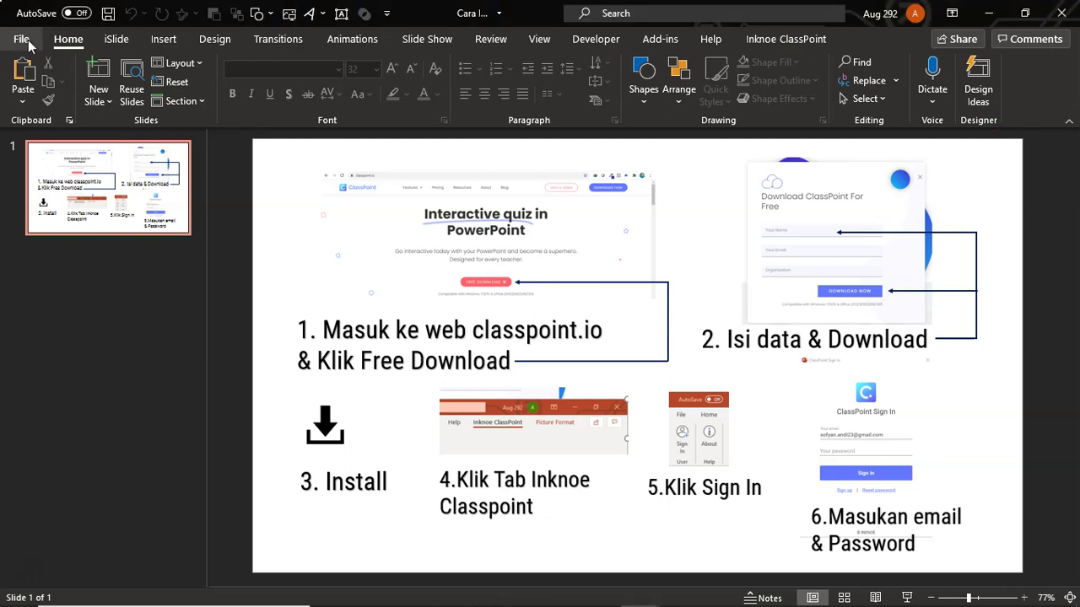
left_click(30, 46)
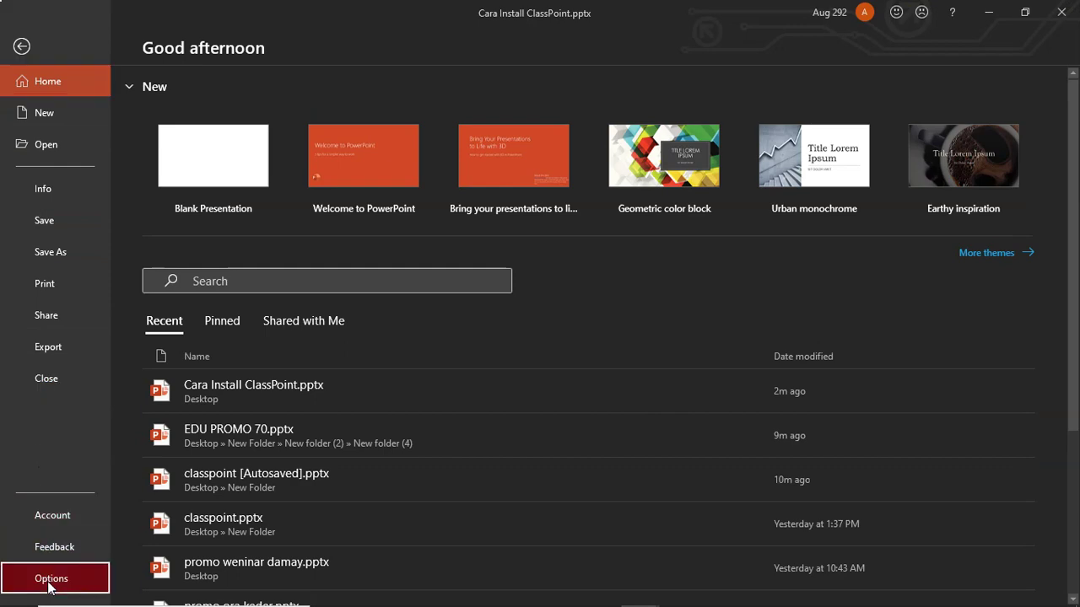
left_click(49, 582)
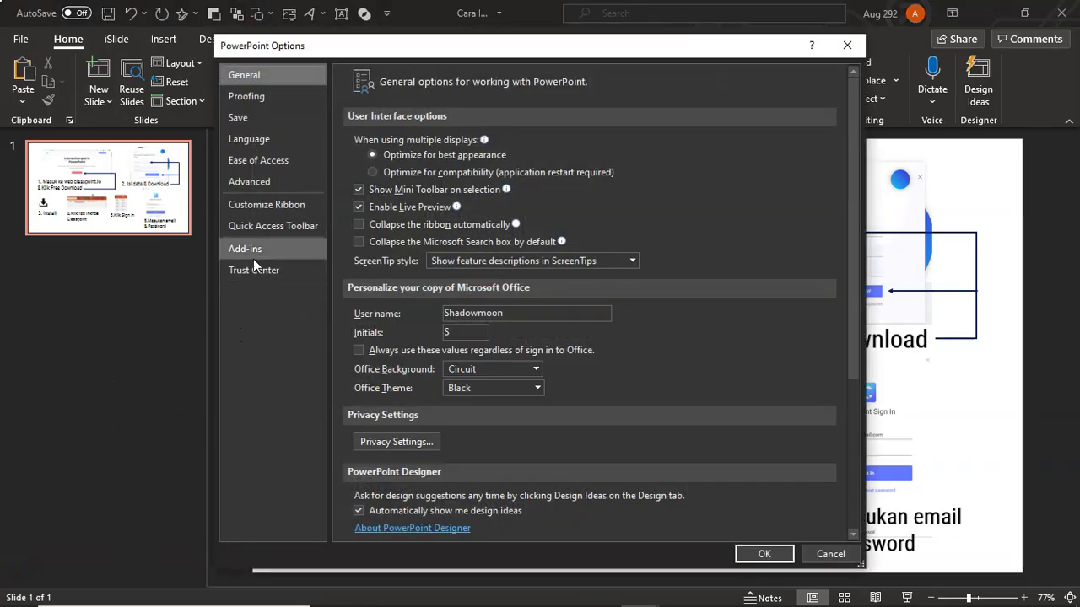
left_click(253, 257)
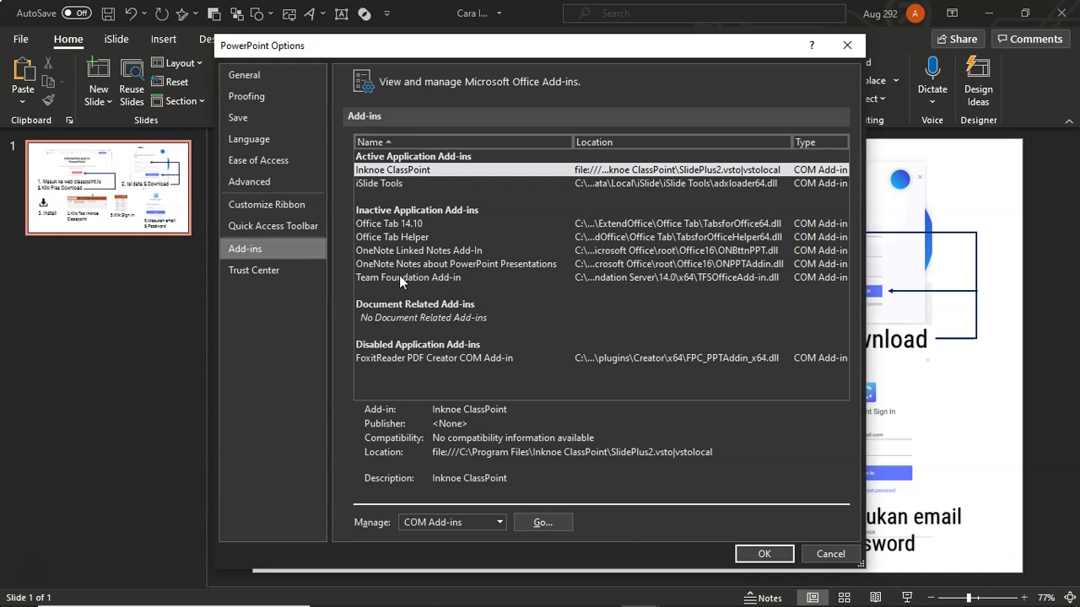
In the COM Add-ins dialog, uncheck iSlide Tools and keep Inknoe ClassPoint enabled
left_click(432, 276)
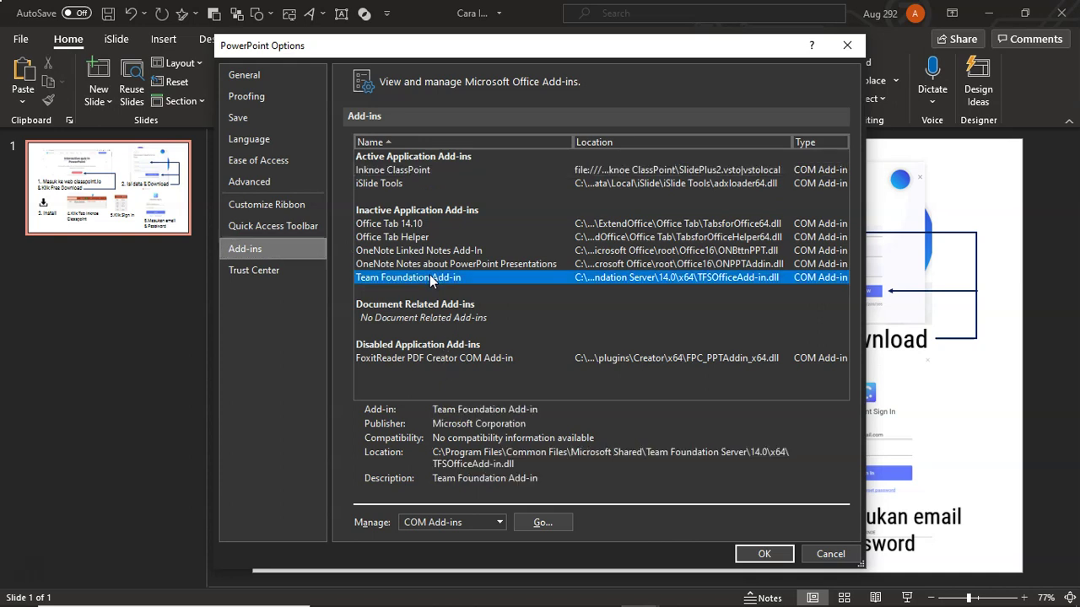
left_click(545, 522)
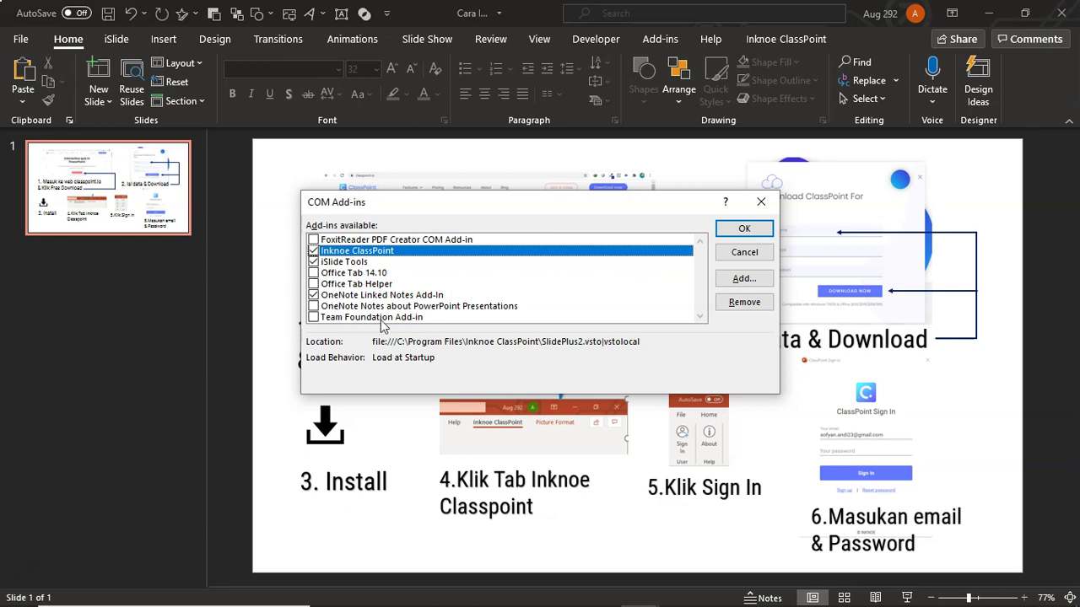
left_click(315, 262)
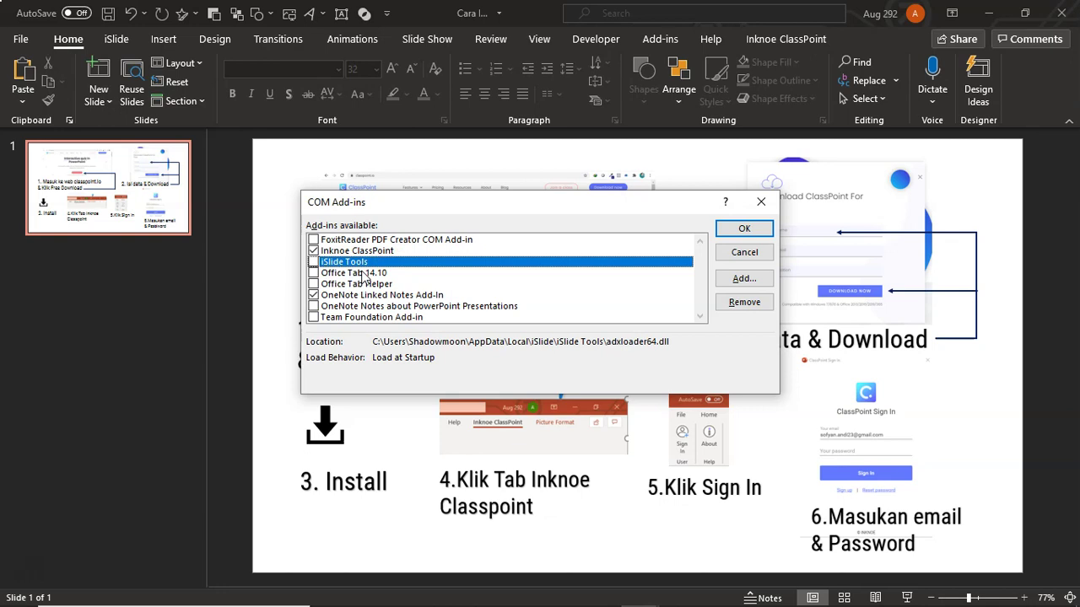
left_click(745, 230)
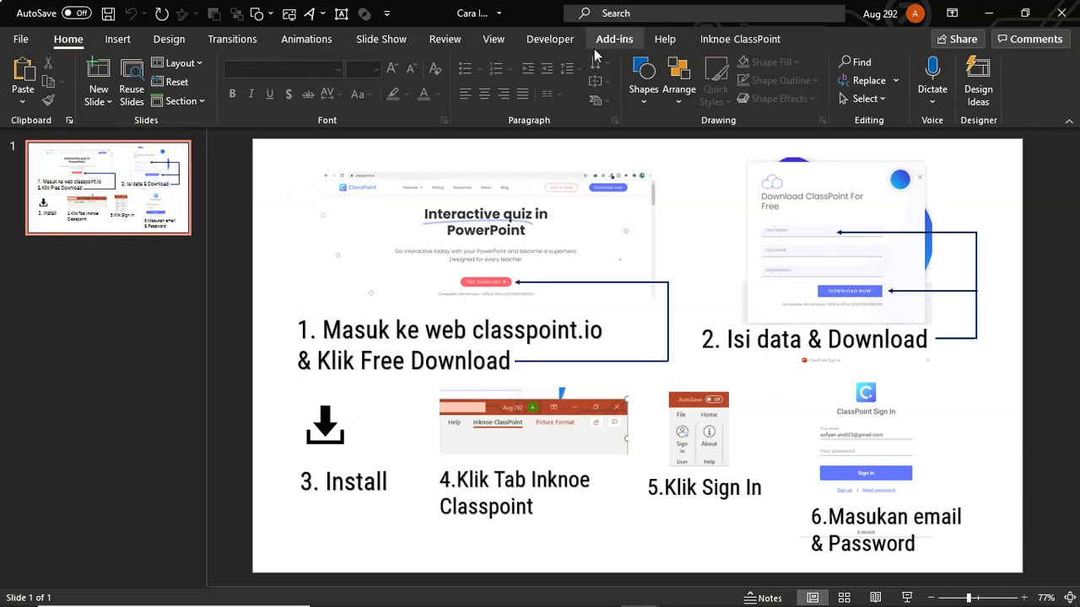
Return to the Add-ins page of PowerPoint Options
left_click(32, 42)
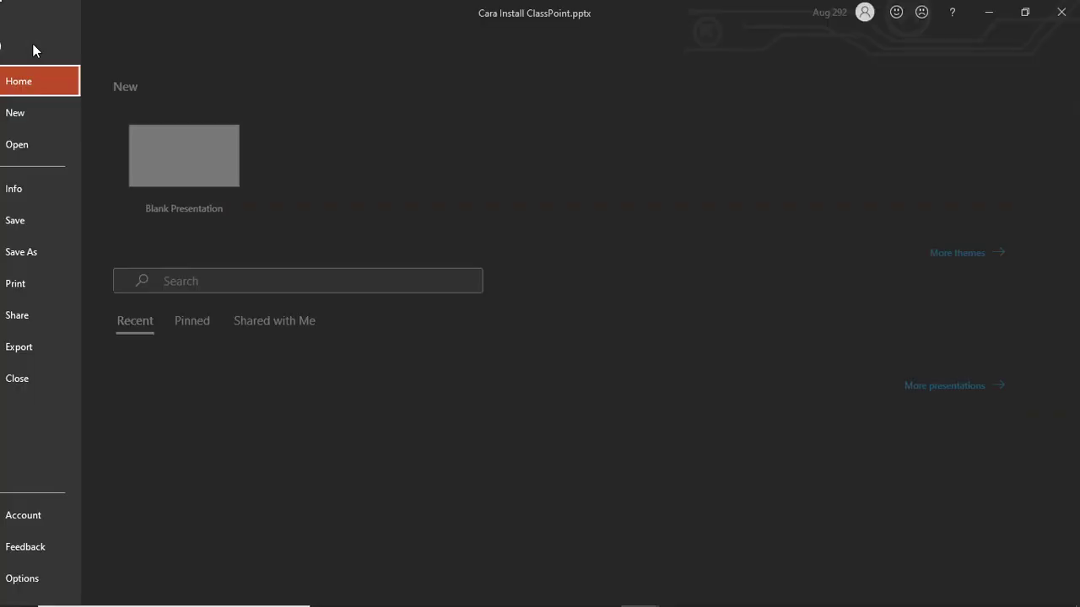
left_click(51, 579)
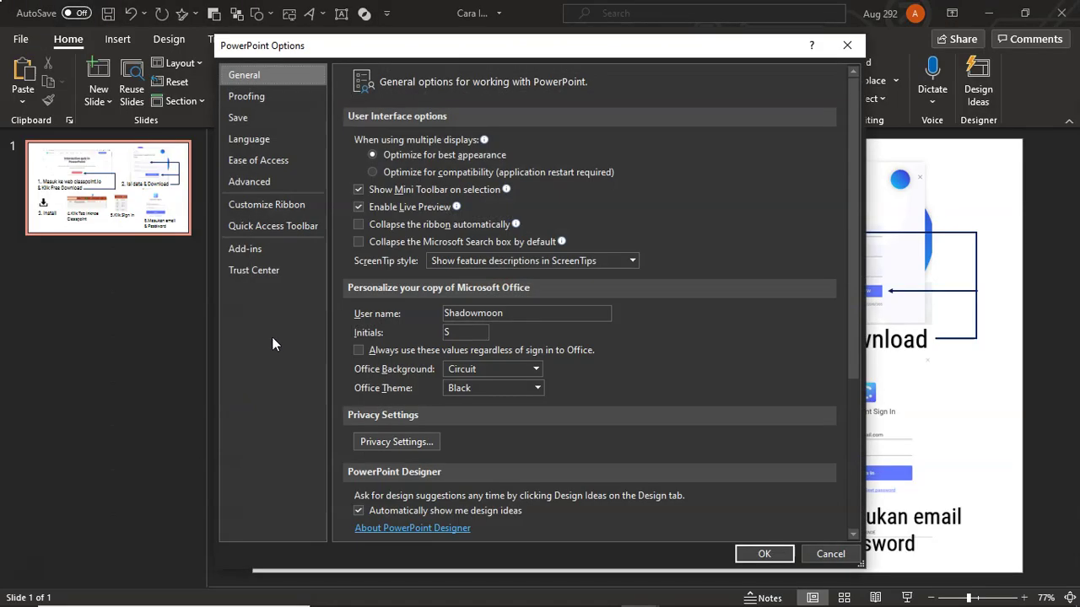
left_click(262, 253)
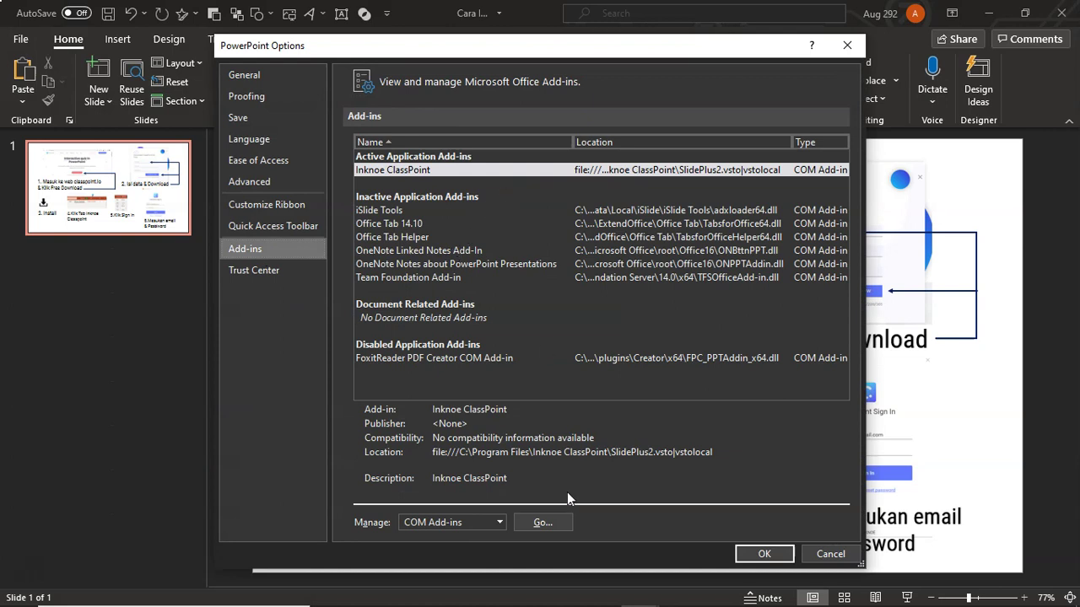
Re-check iSlide Tools in COM Add-ins, then close the Design Tools pane it opens
left_click(542, 523)
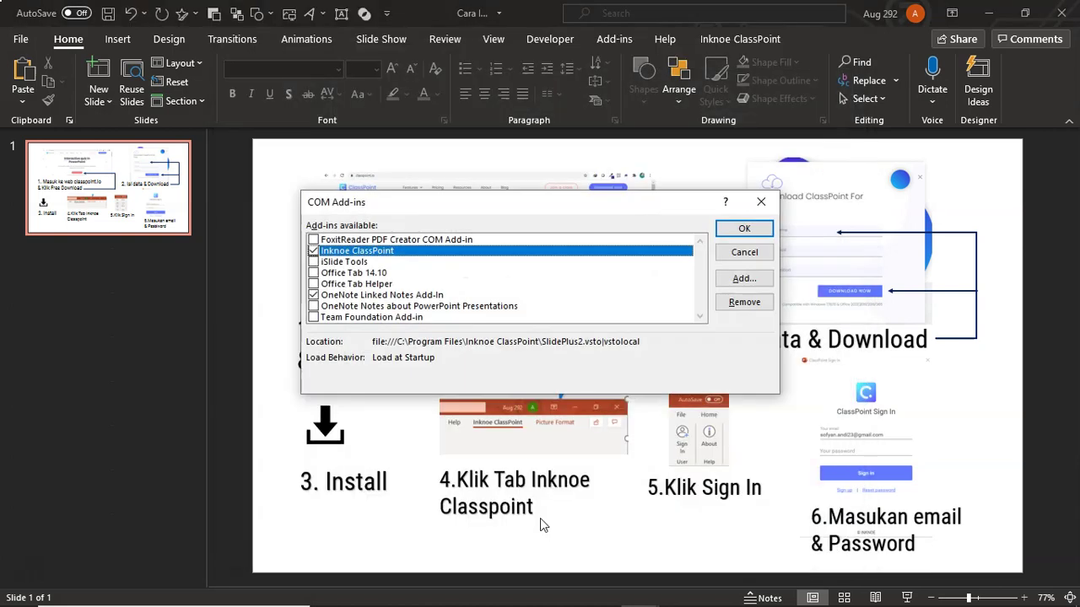
left_click(313, 261)
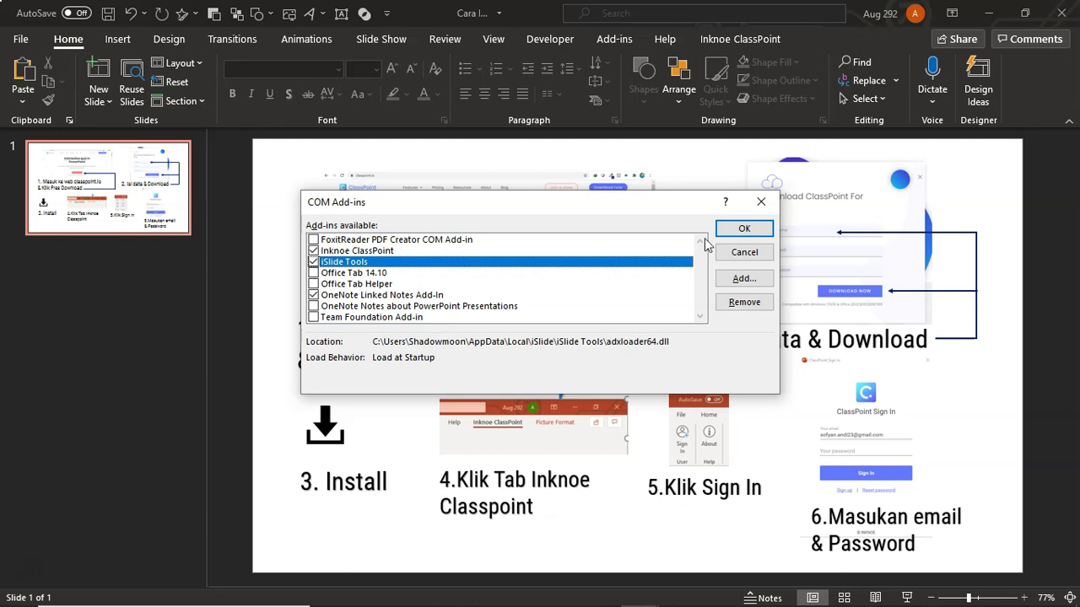
left_click(738, 231)
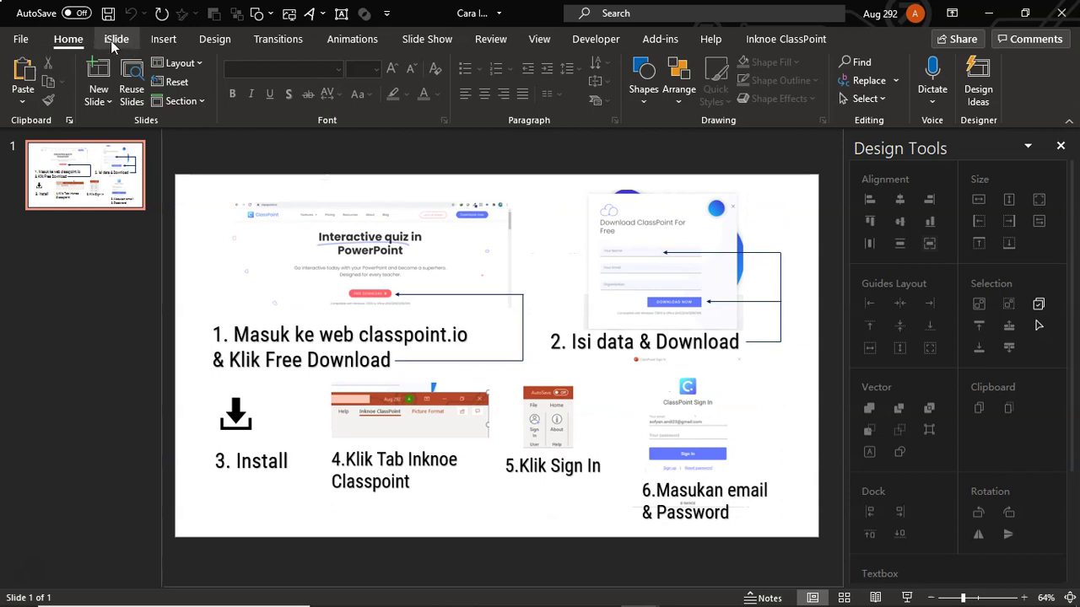
left_click(1061, 146)
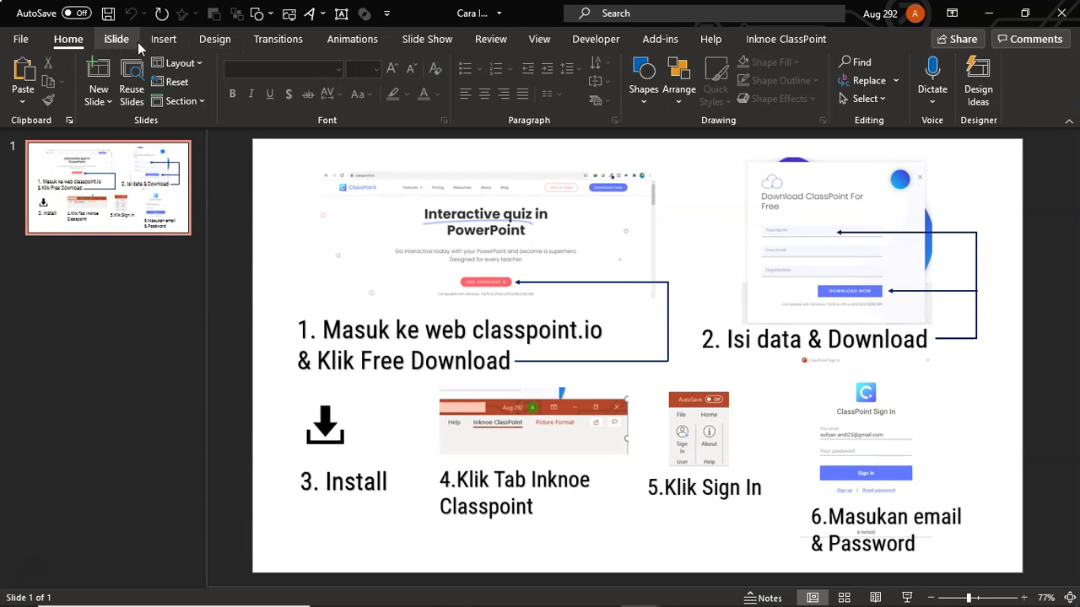
left_click(22, 42)
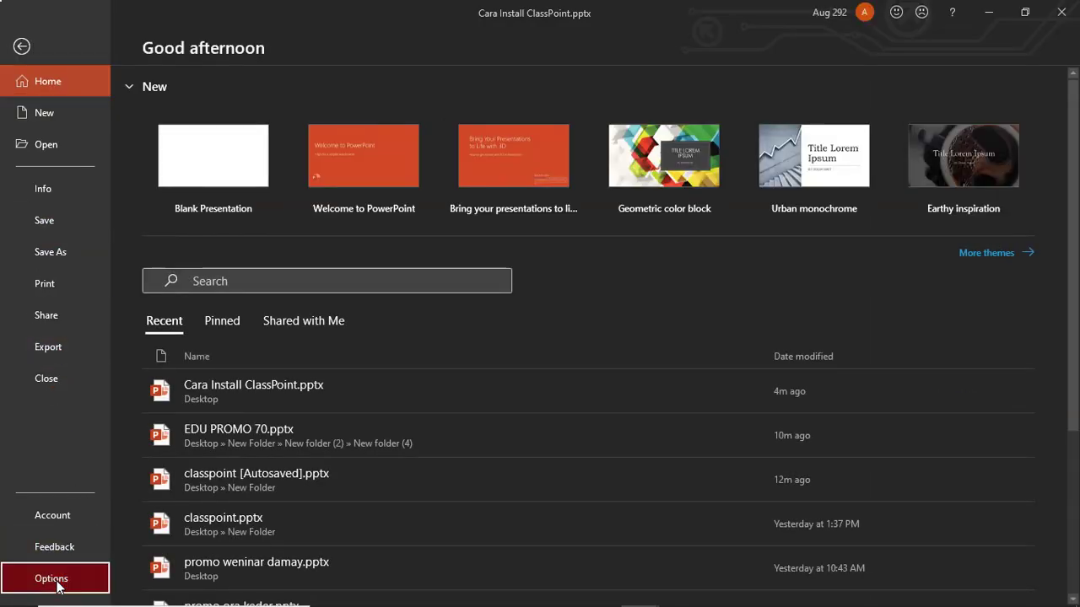
left_click(50, 578)
left_click(253, 249)
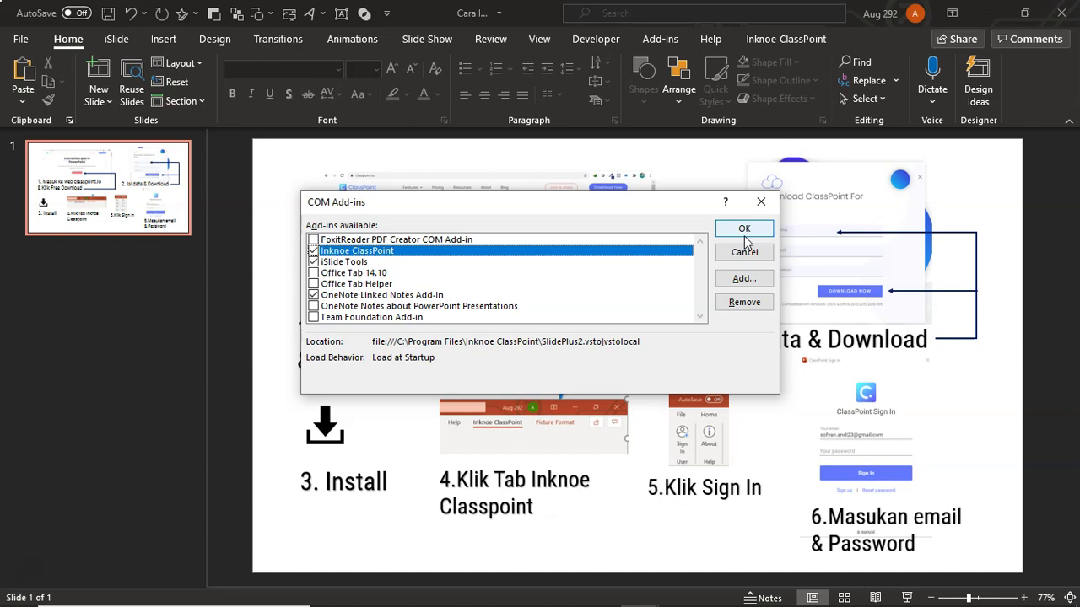
left_click(744, 231)
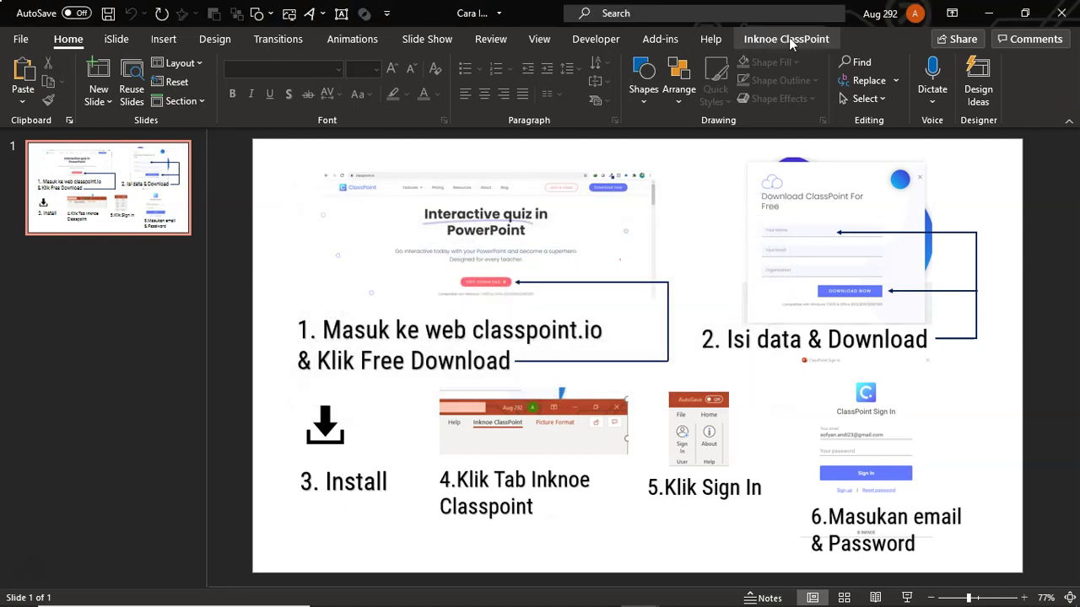